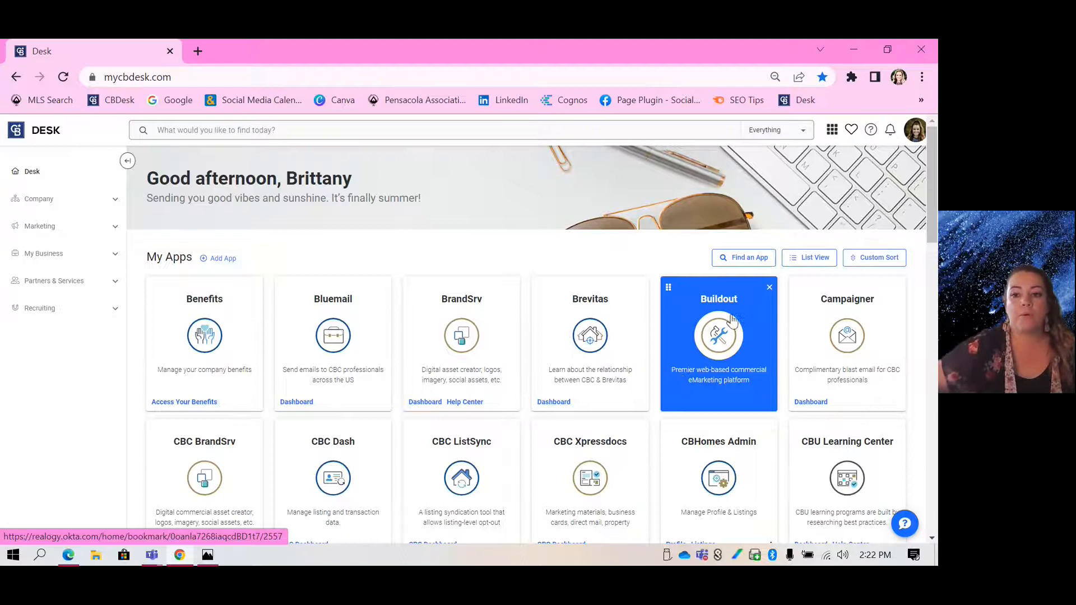
scroll(734, 318, down, 1)
scroll(734, 319, down, 8)
scroll(734, 317, down, 5)
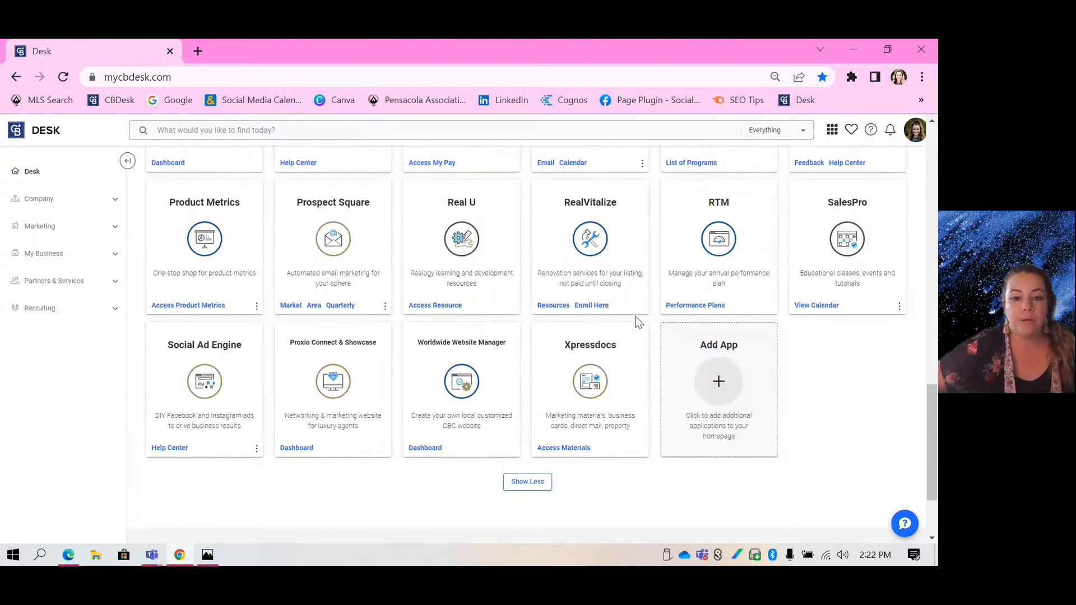
scroll(477, 320, up, 2)
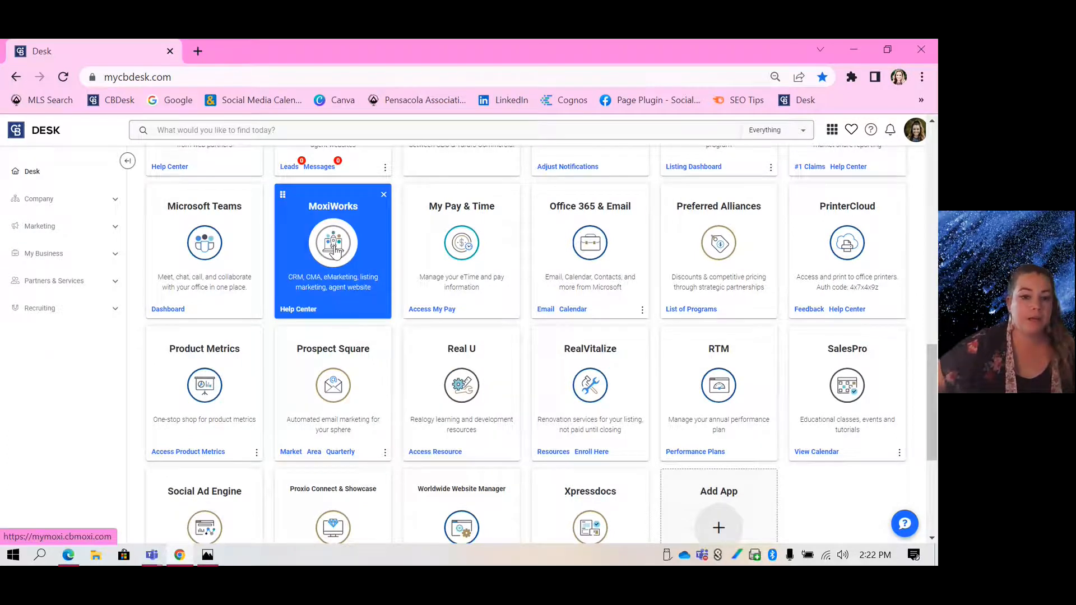
Launch MoxiWorks from the Desk apps and sign in with the Field Strategy account.
click(335, 246)
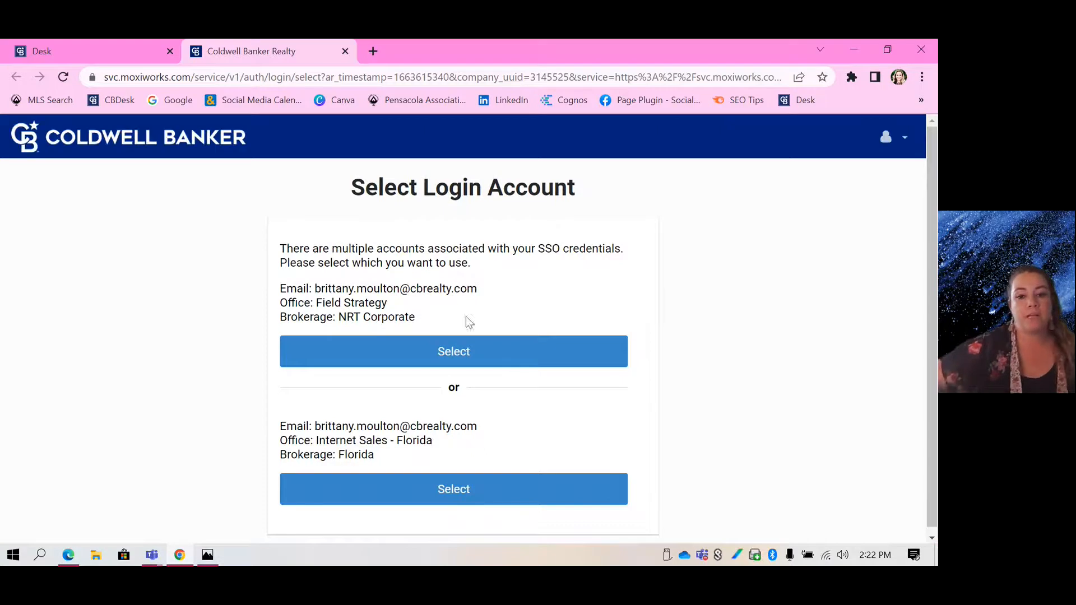
click(468, 350)
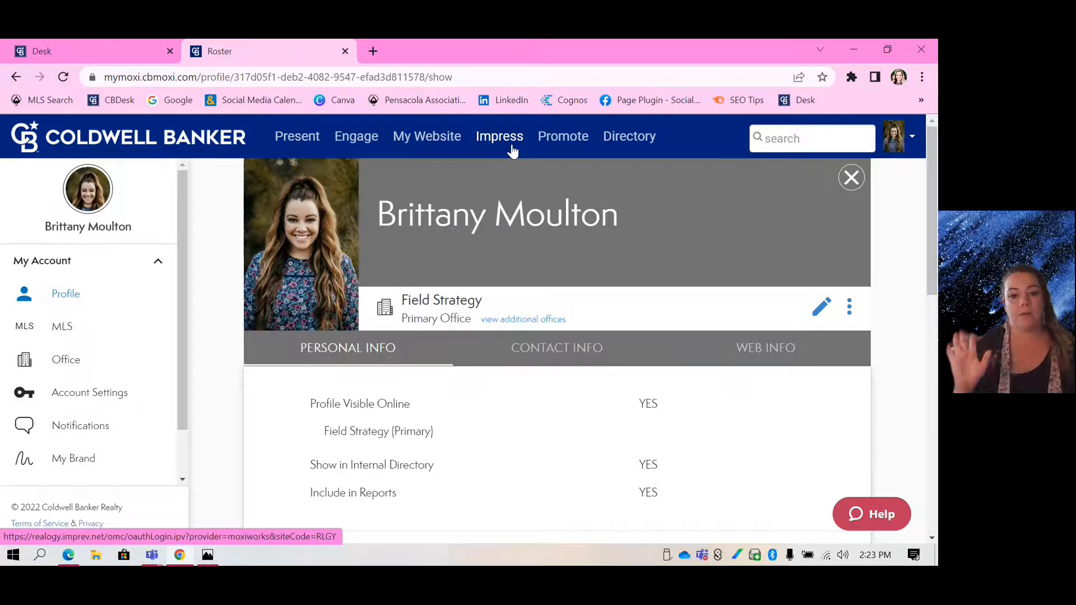
Go to Engage and switch from Manager mode to the Agent Mode dashboard.
click(499, 136)
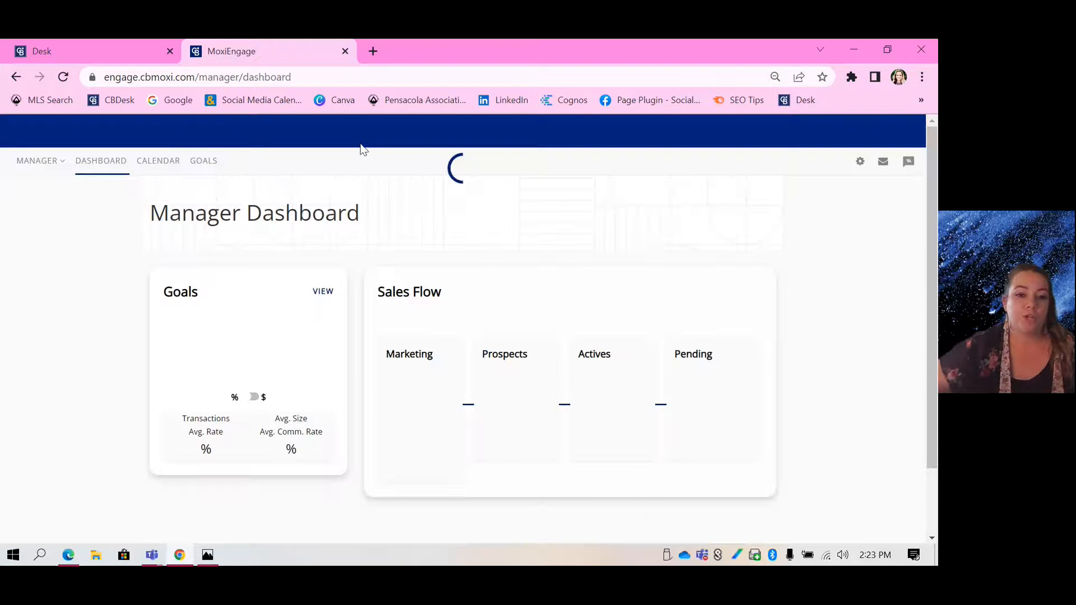
click(36, 160)
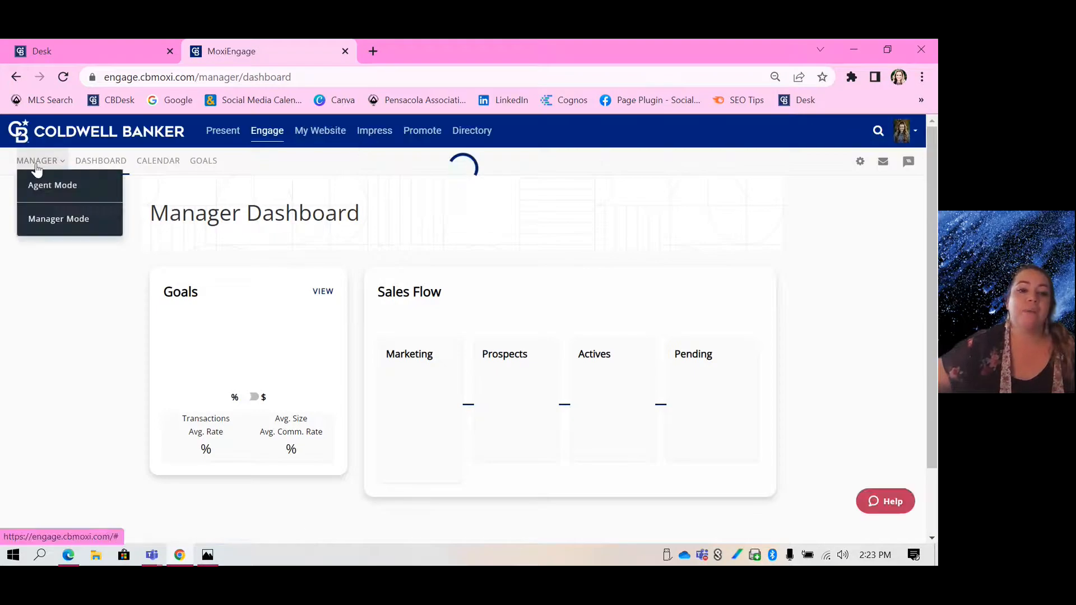
click(44, 180)
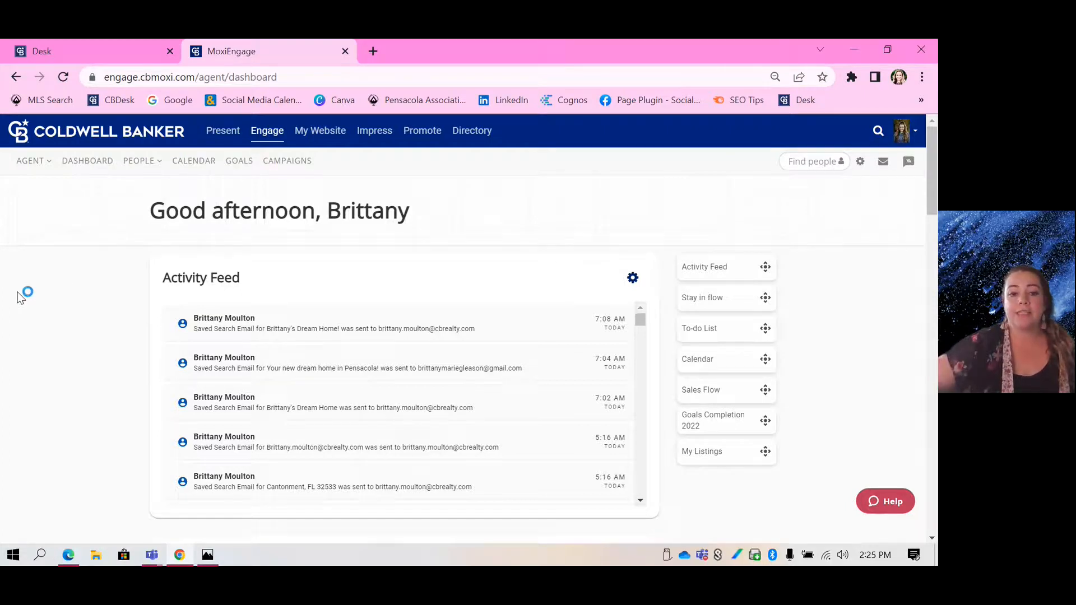
scroll(165, 314, down, 1)
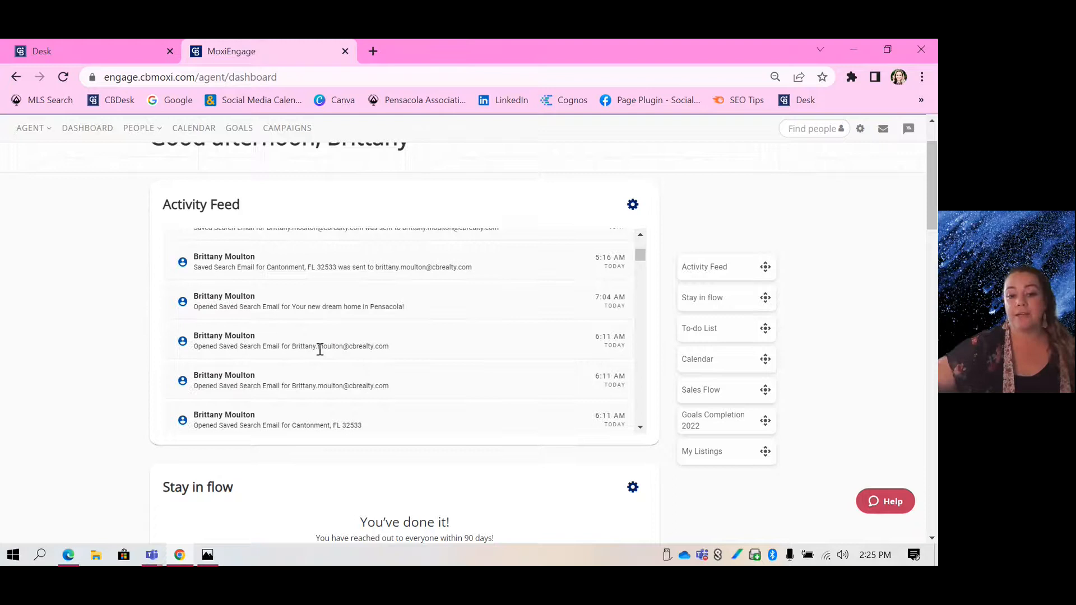
scroll(125, 384, down, 3)
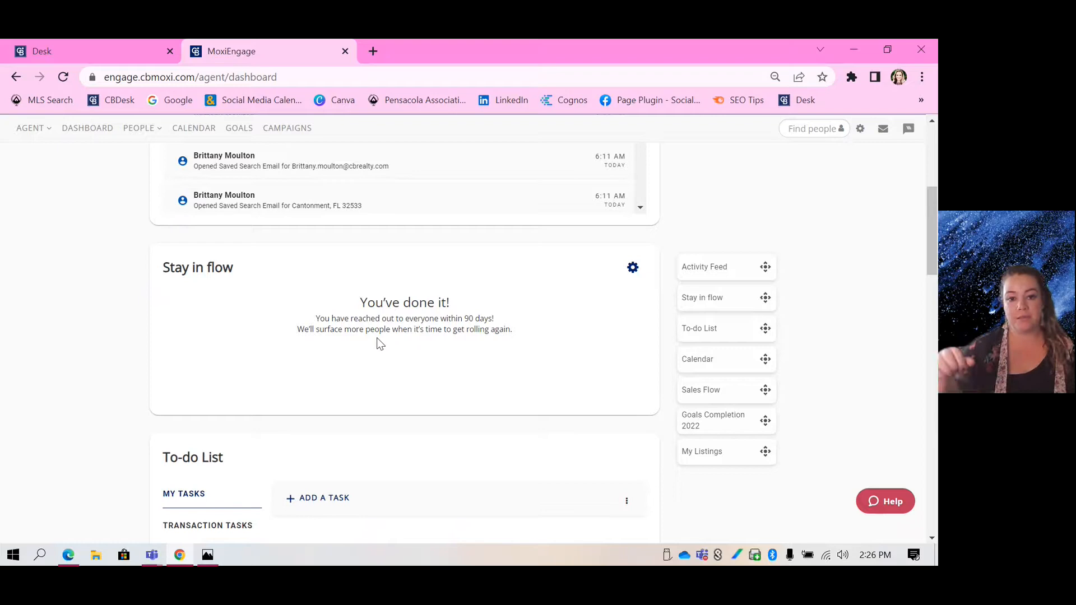
scroll(377, 337, down, 3)
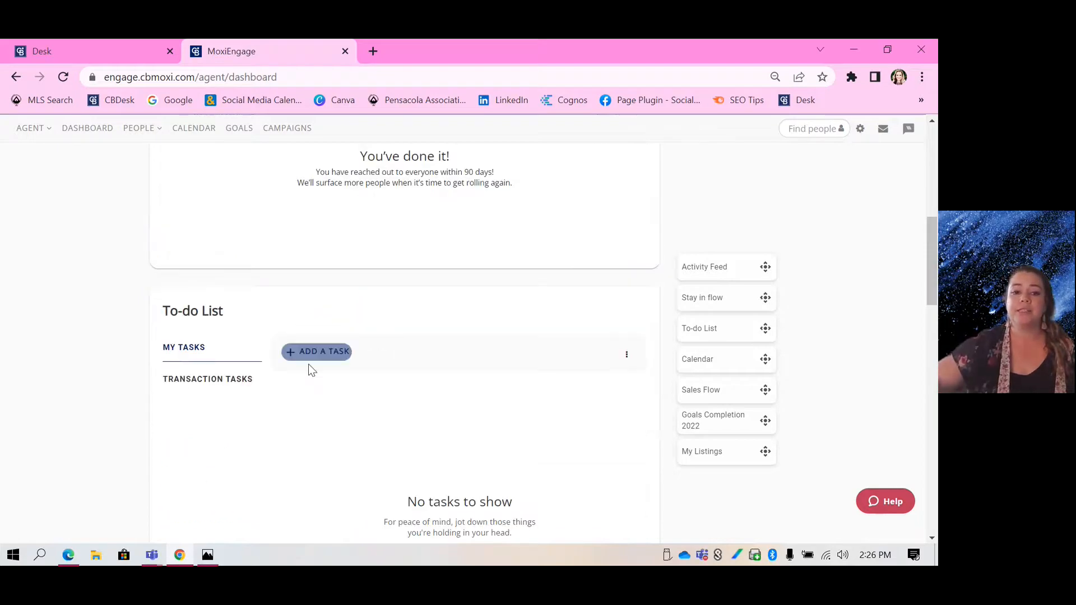
scroll(352, 328, down, 3)
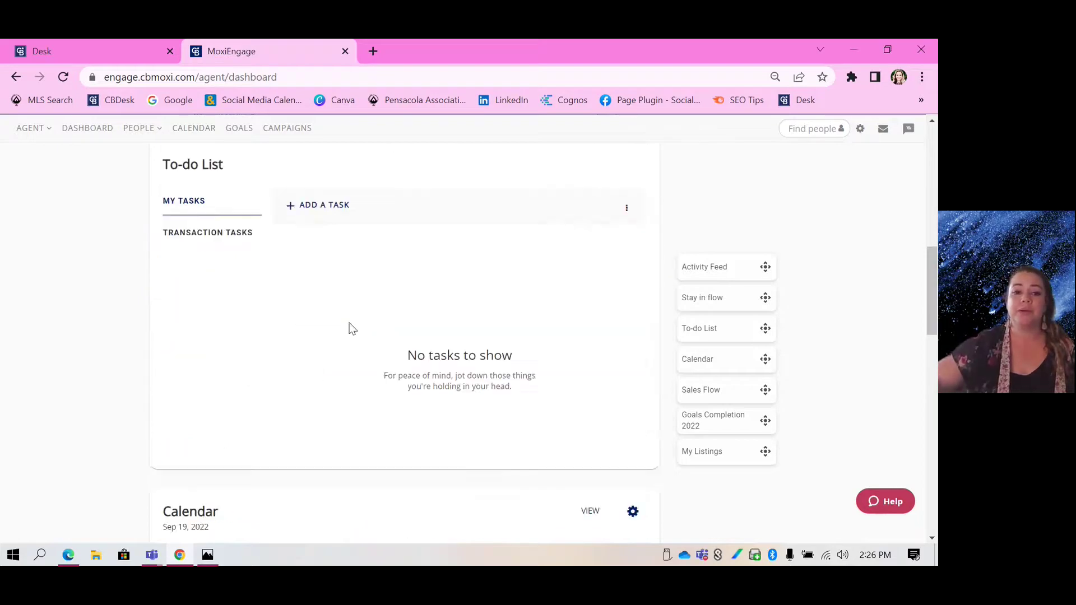
Switch the To-do List widget to its Transaction Tasks view.
click(345, 223)
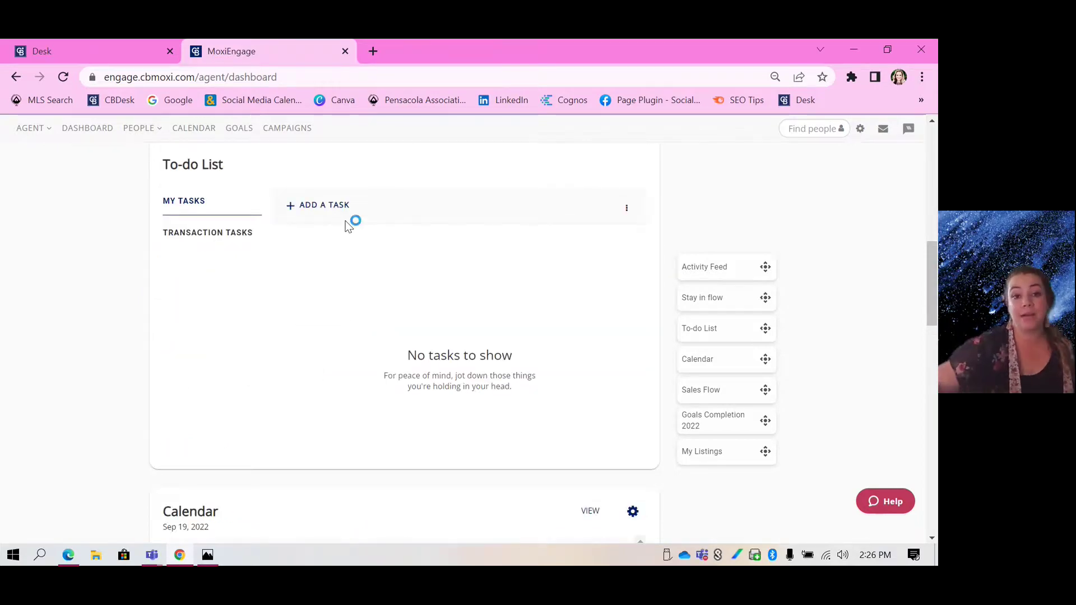
click(226, 242)
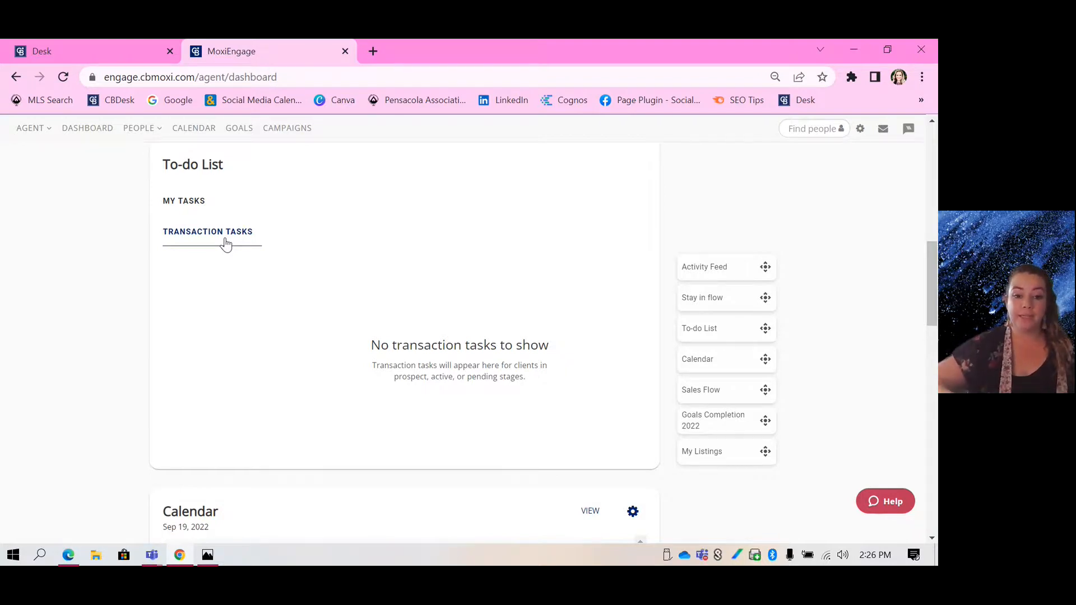
scroll(225, 243, down, 5)
scroll(253, 252, down, 2)
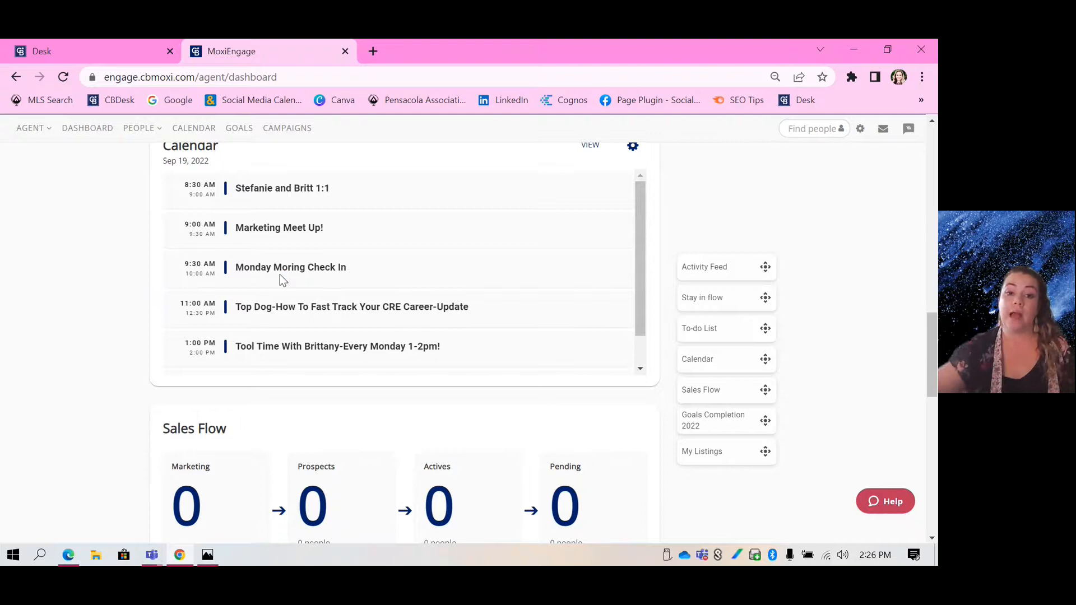
scroll(328, 233, down, 1)
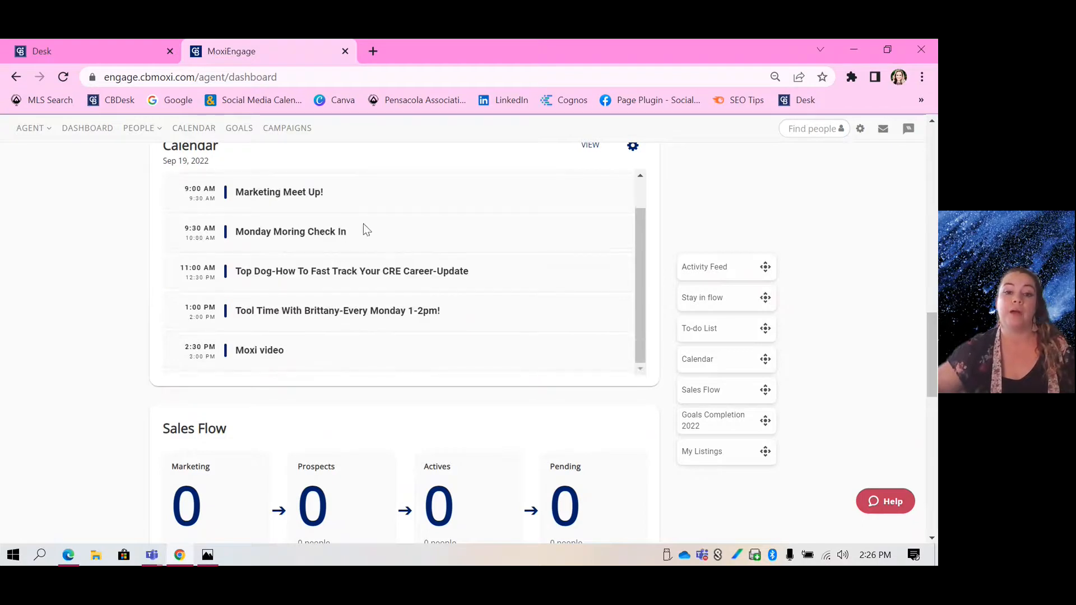
scroll(222, 338, up, 1)
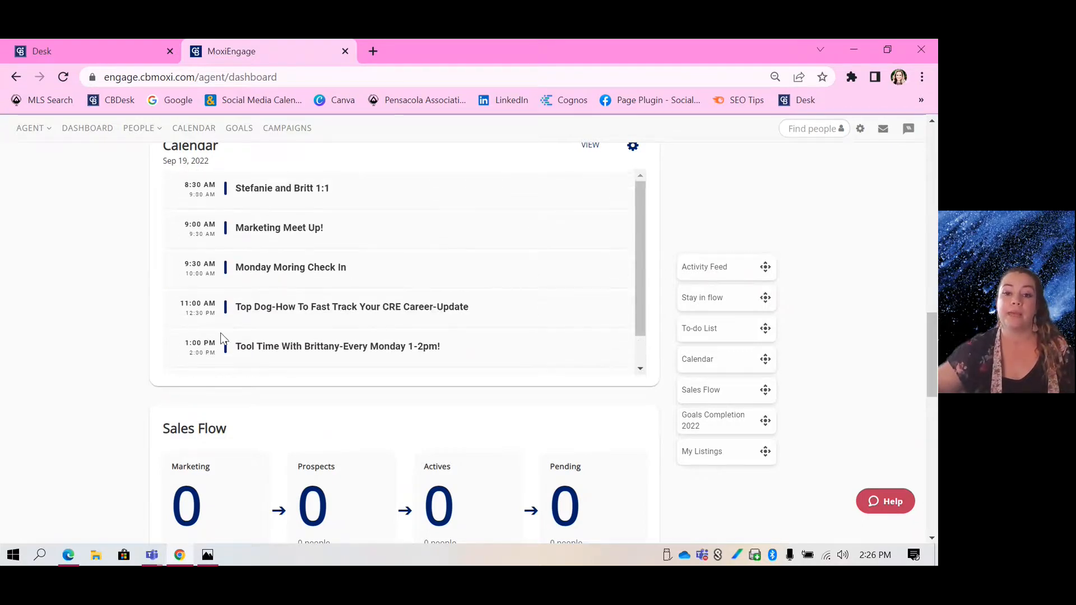
scroll(222, 338, down, 2)
scroll(195, 385, down, 1)
scroll(195, 385, down, 1)
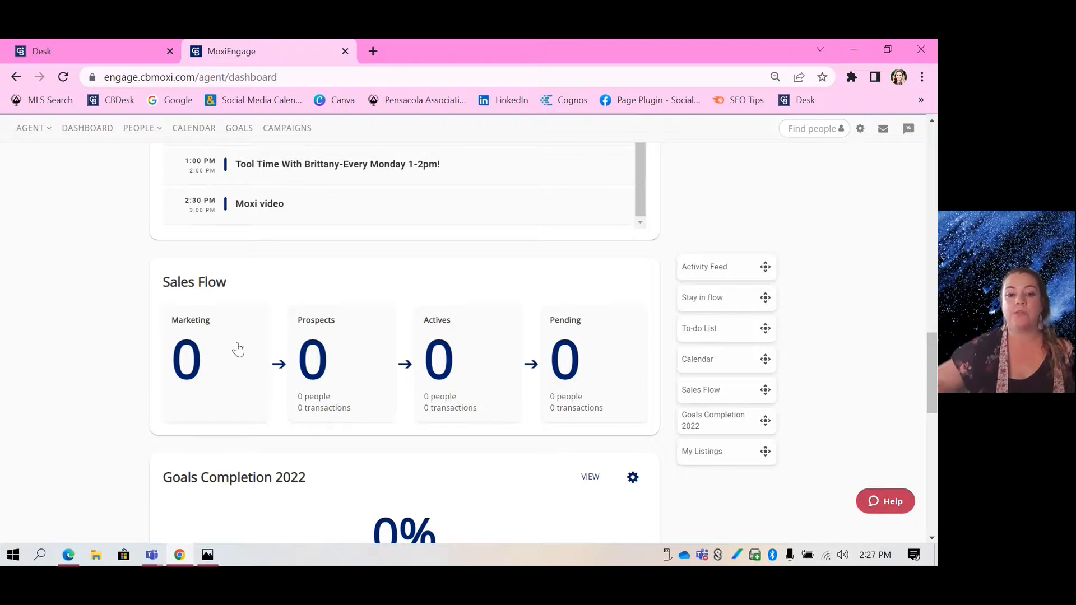
scroll(238, 348, down, 4)
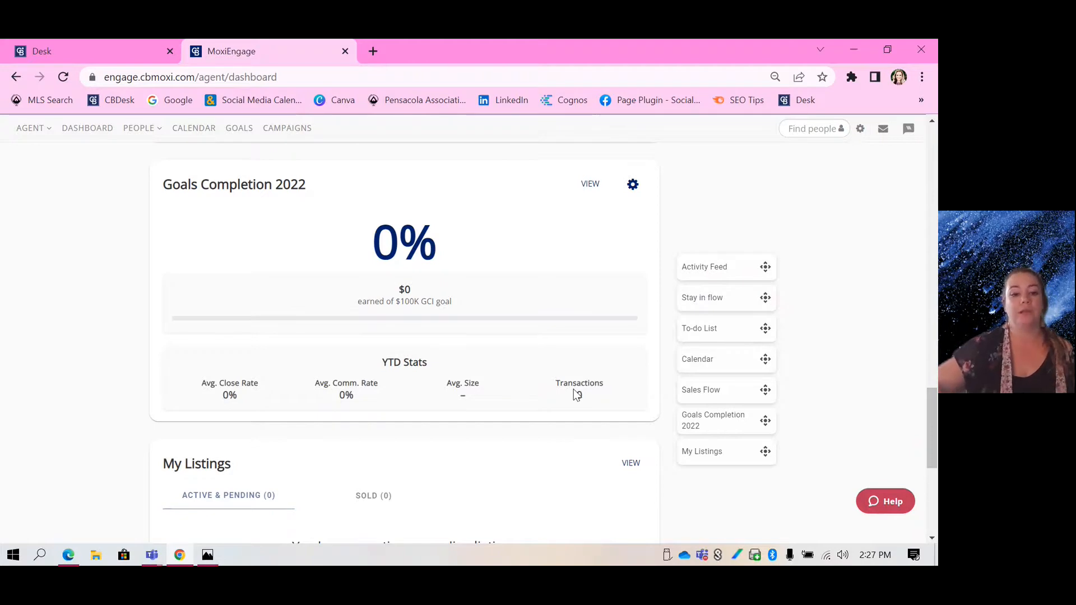
scroll(577, 396, down, 3)
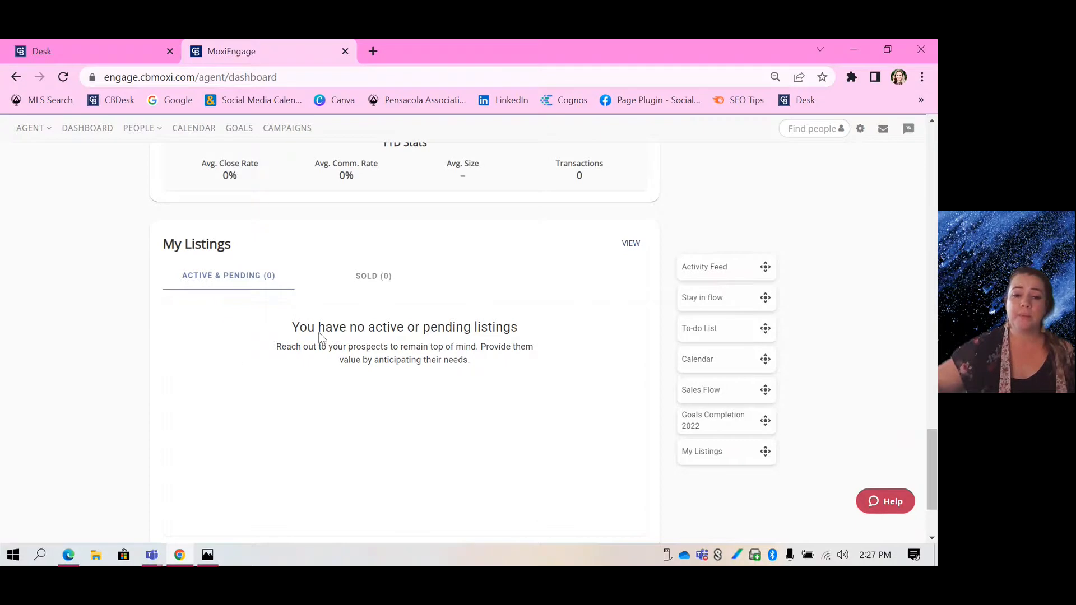
scroll(411, 359, down, 2)
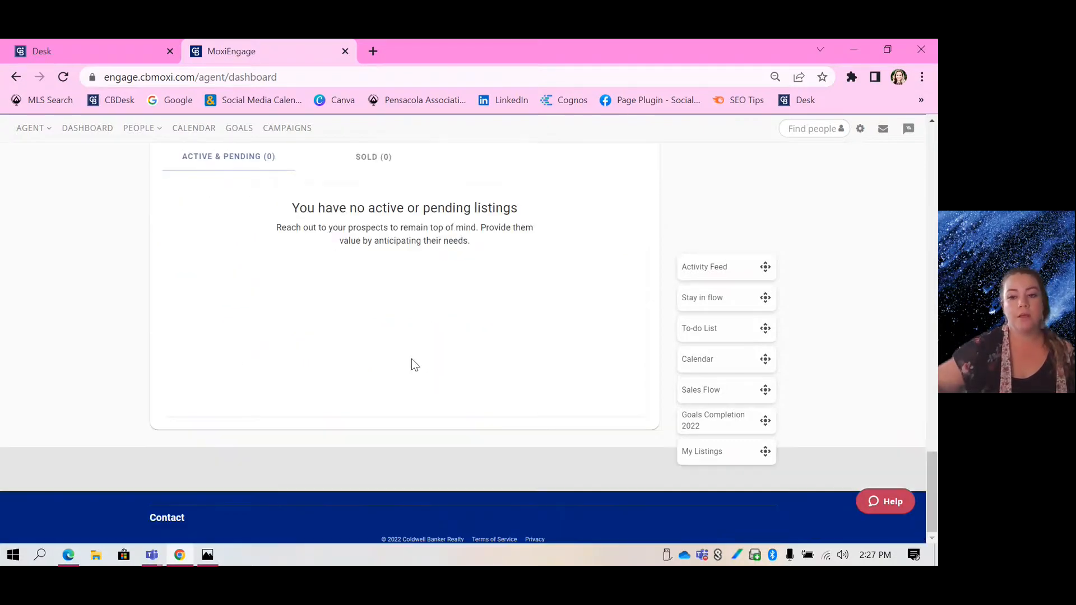
scroll(348, 424, up, 2)
scroll(349, 424, up, 8)
scroll(348, 344, up, 5)
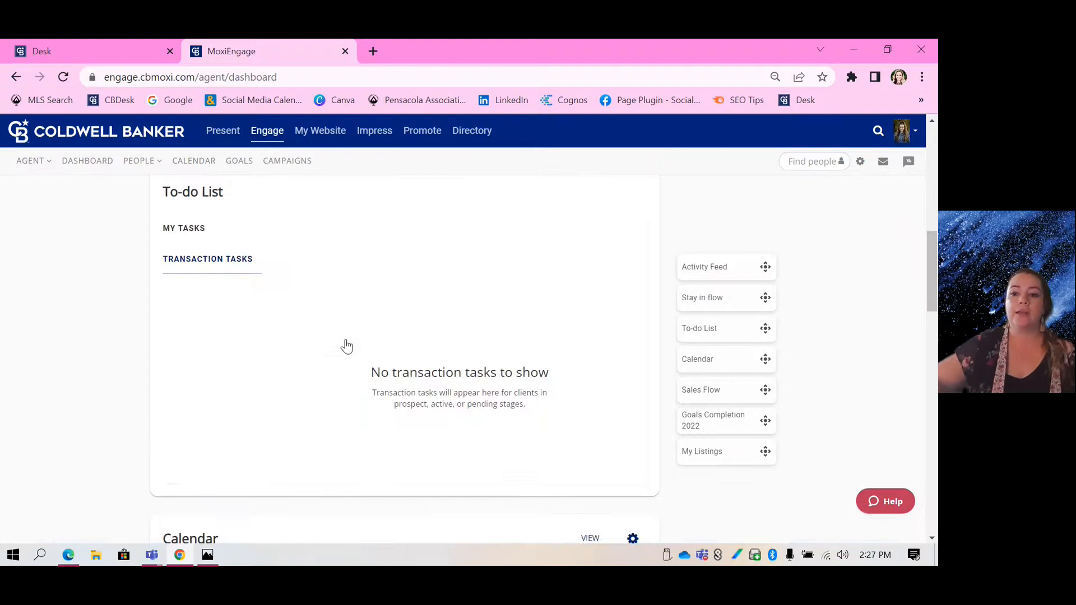
scroll(347, 344, up, 5)
scroll(346, 345, up, 3)
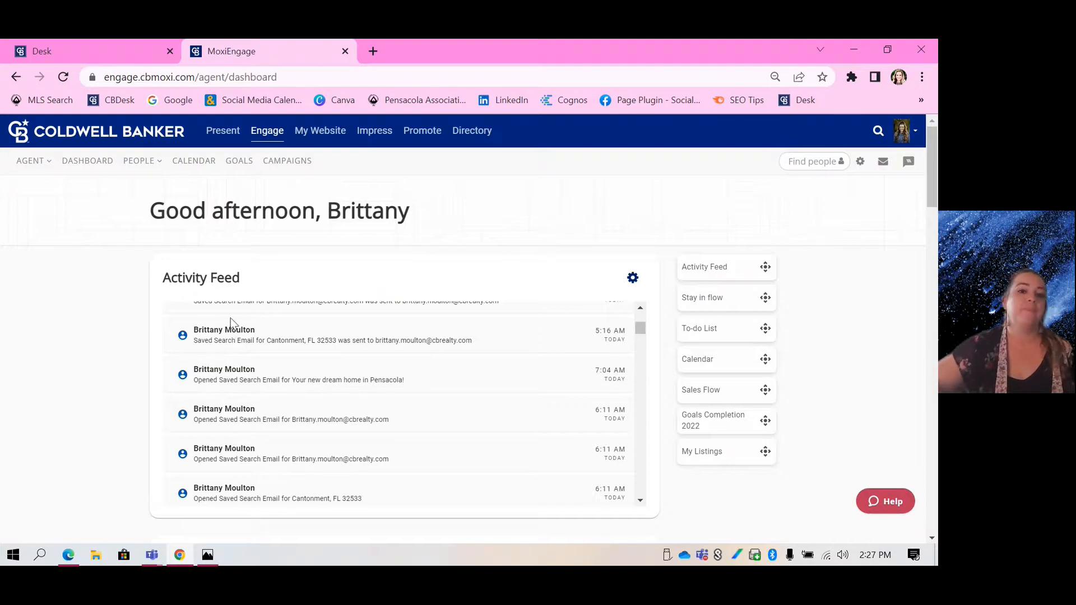
Open My People from the People menu to list the two saved contacts.
click(139, 160)
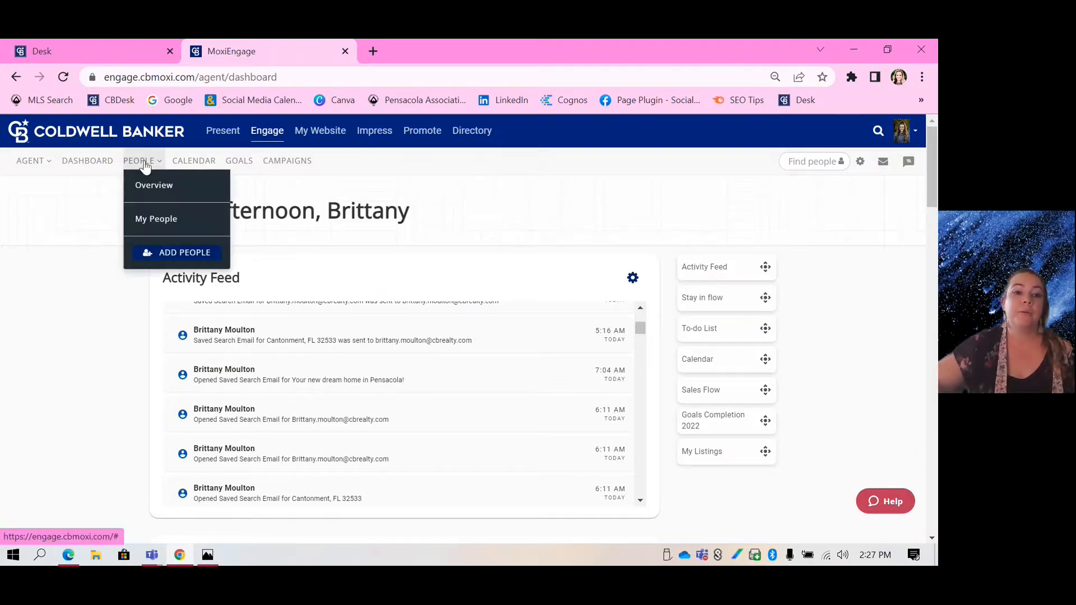
click(155, 219)
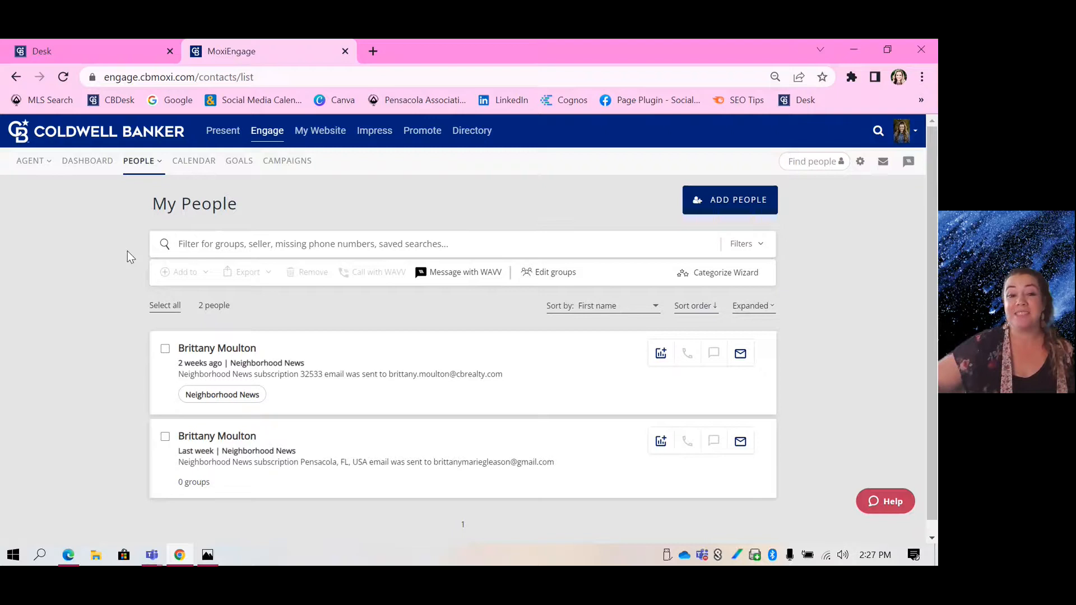
drag(132, 206, 278, 311)
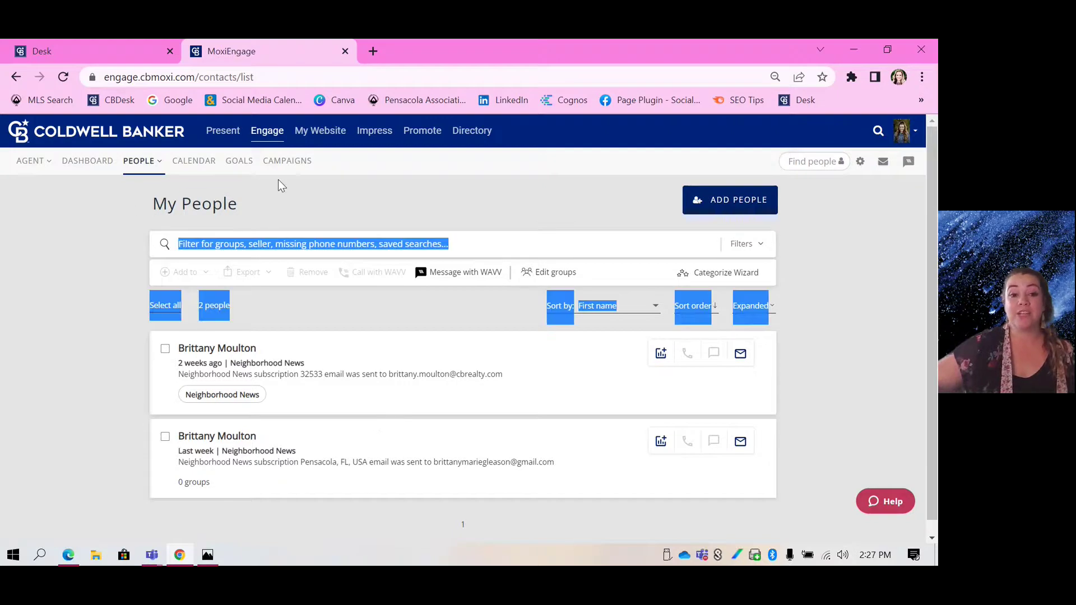
click(261, 204)
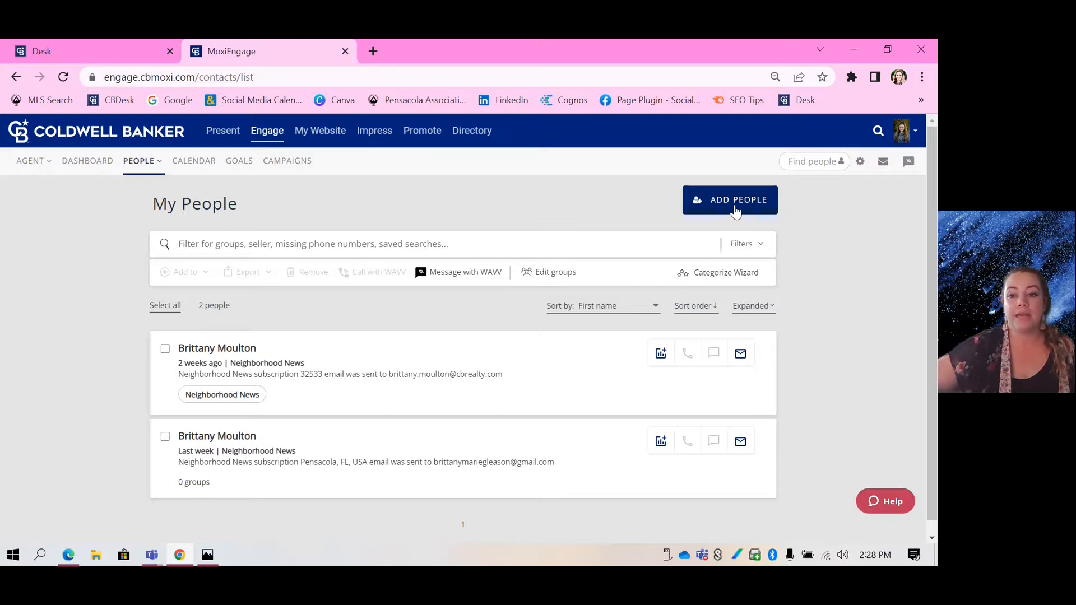
click(736, 207)
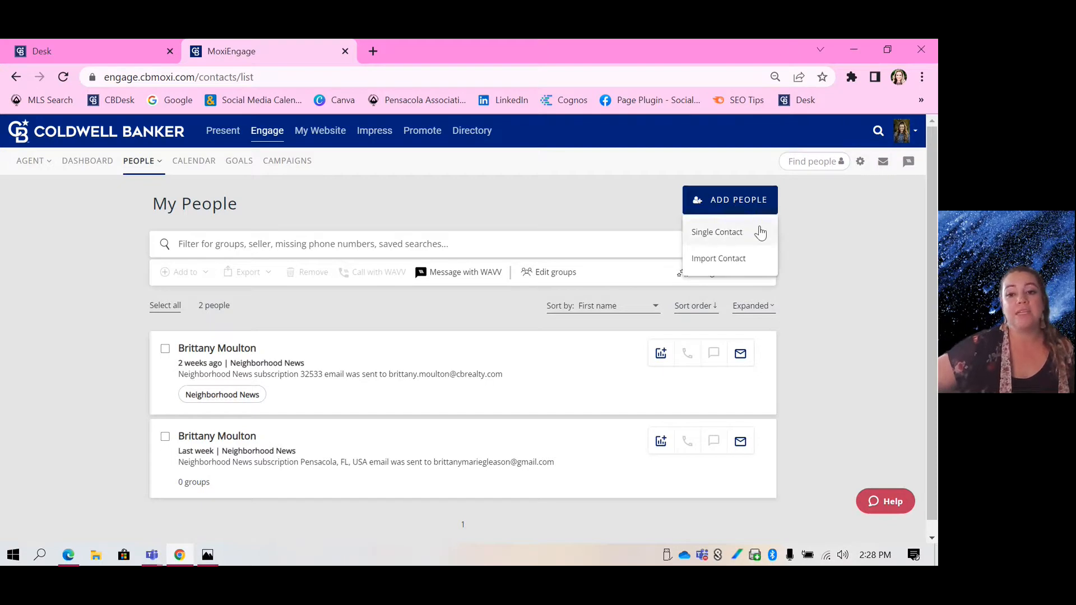
click(728, 262)
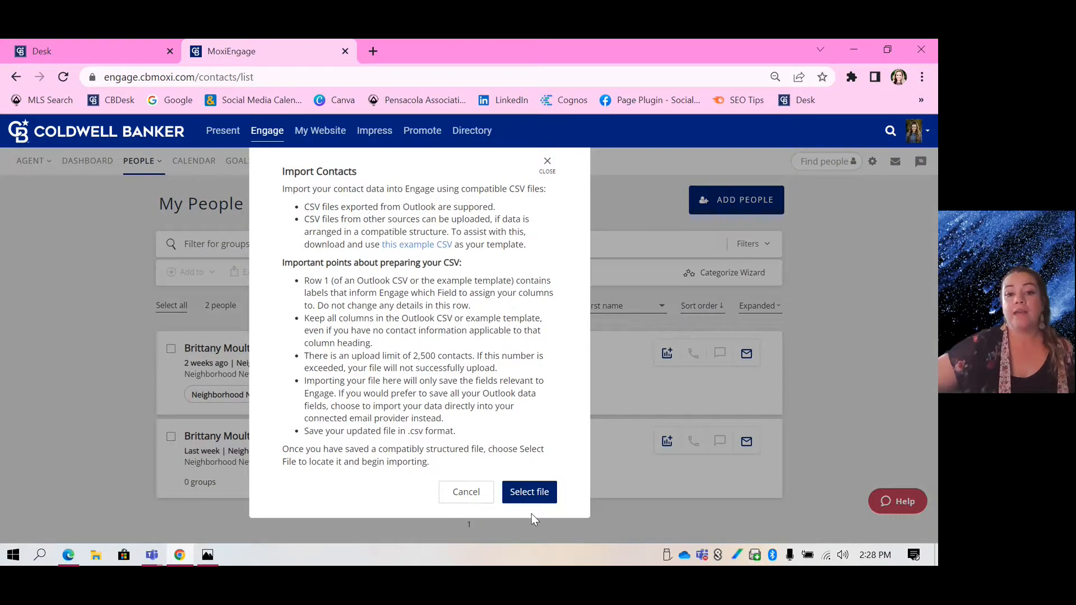
drag(304, 207, 347, 206)
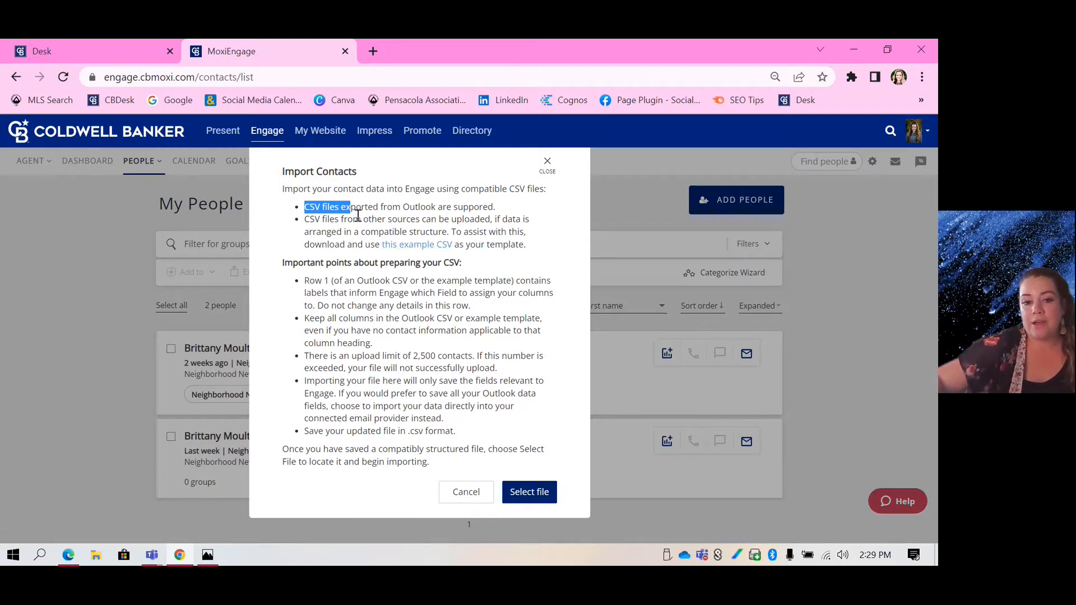
click(529, 492)
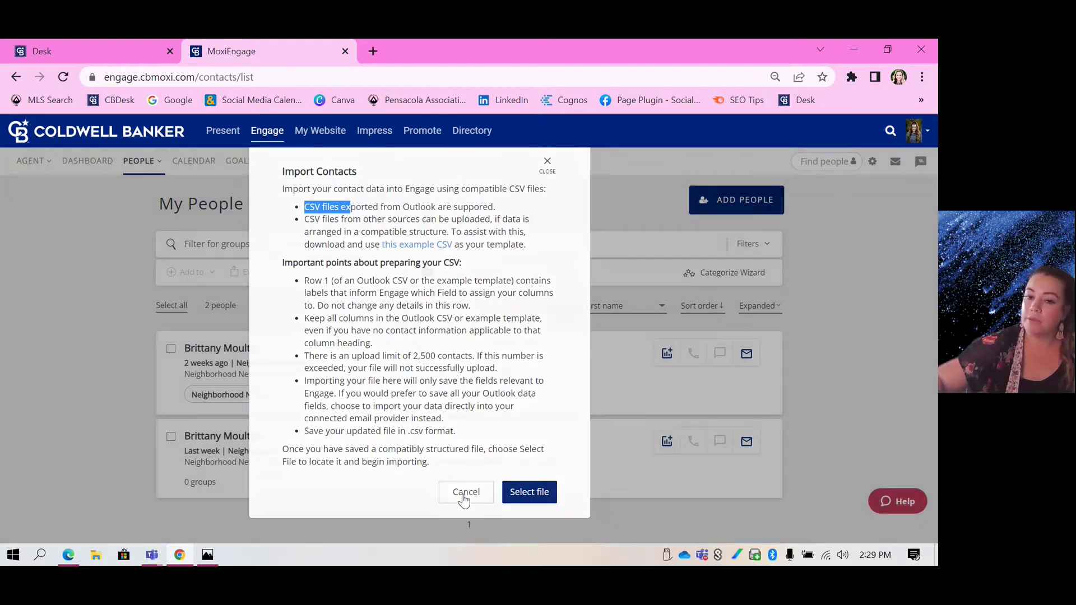
Dismiss the Import Contacts dialog and start a Single Contact from Add People.
click(466, 491)
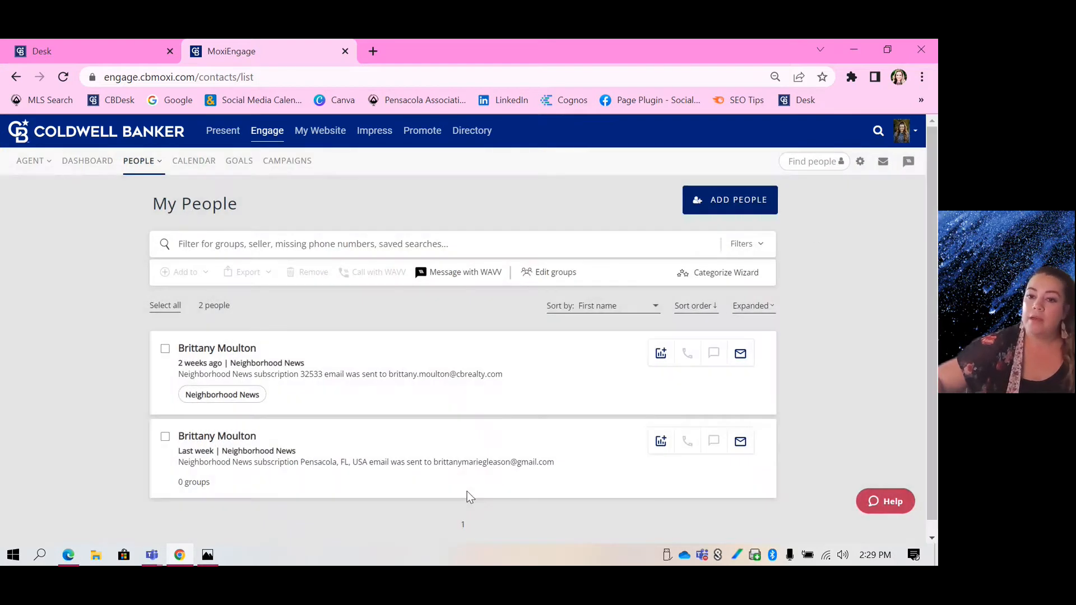
click(752, 200)
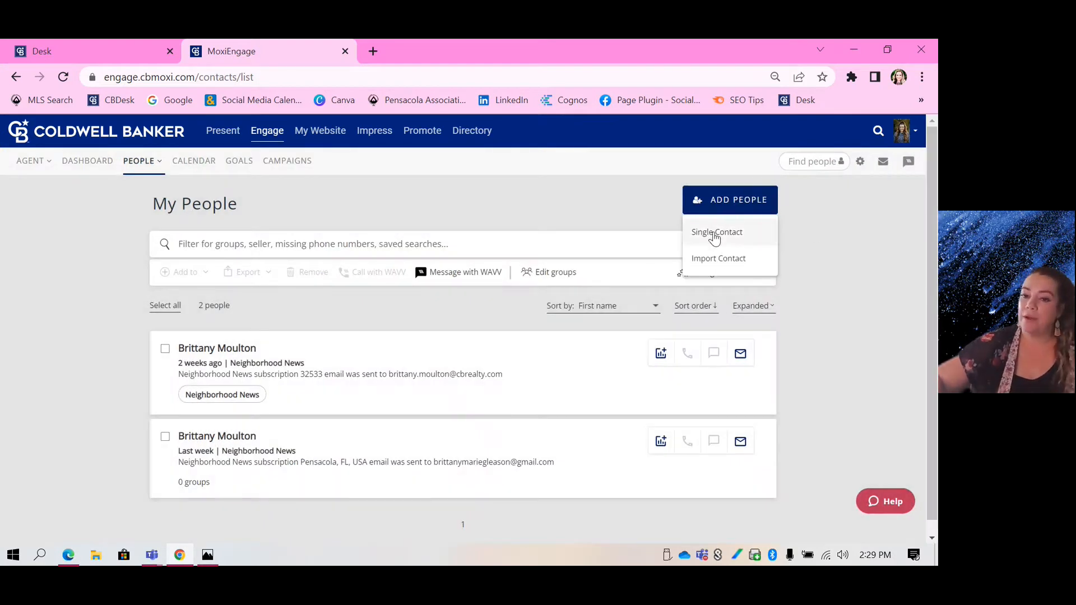
click(717, 232)
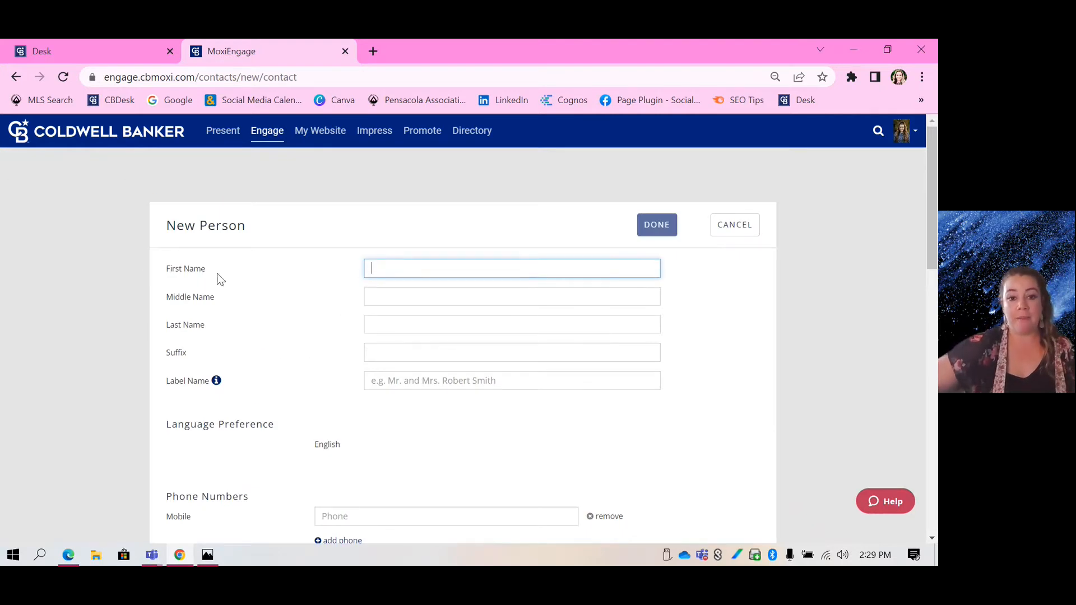
scroll(336, 294, down, 3)
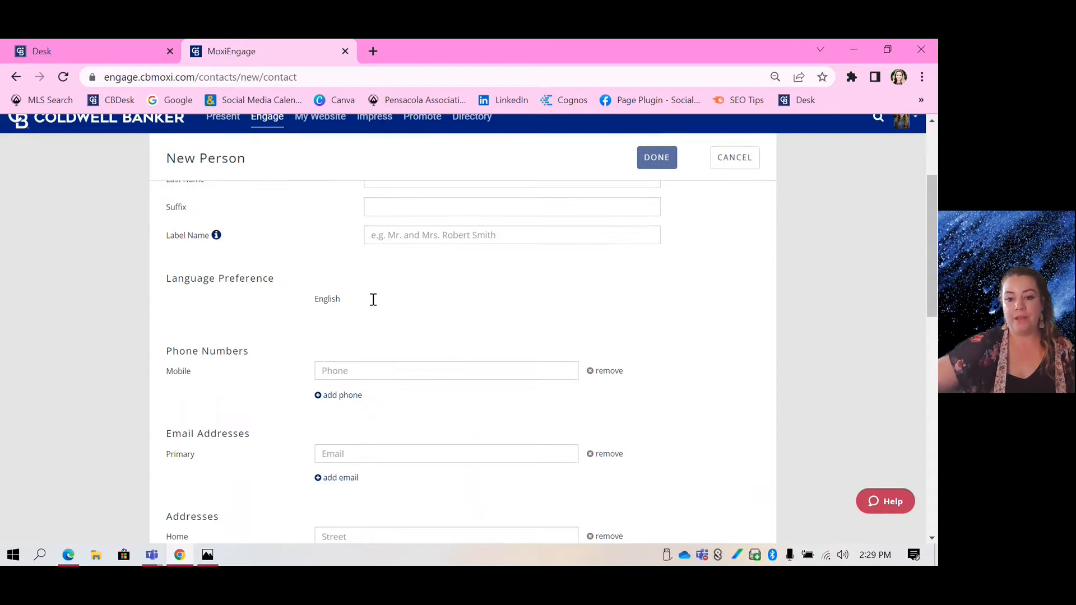
scroll(375, 306, down, 3)
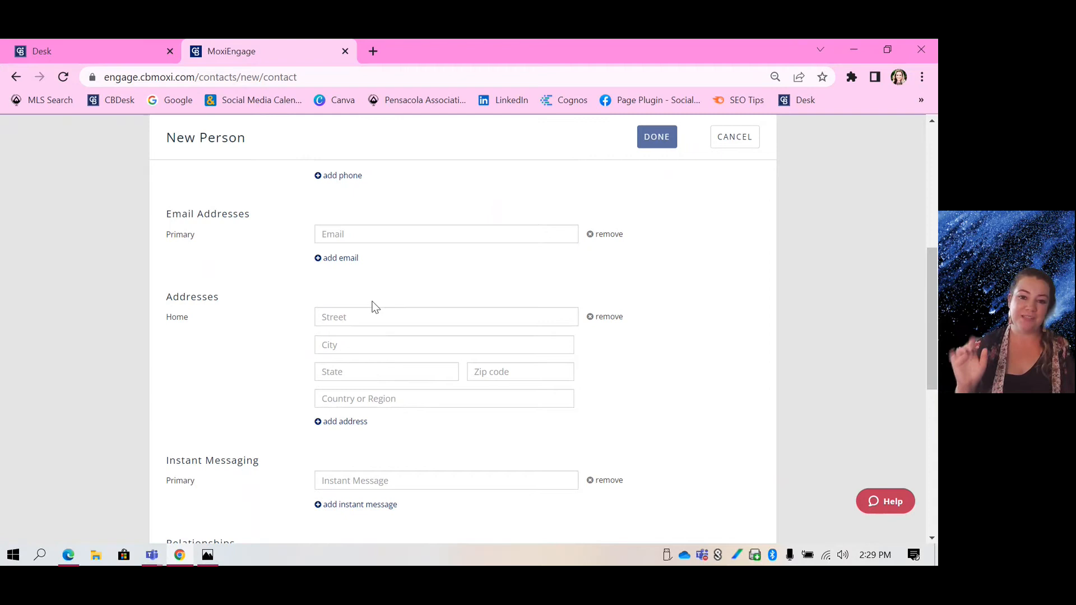
scroll(505, 320, up, 6)
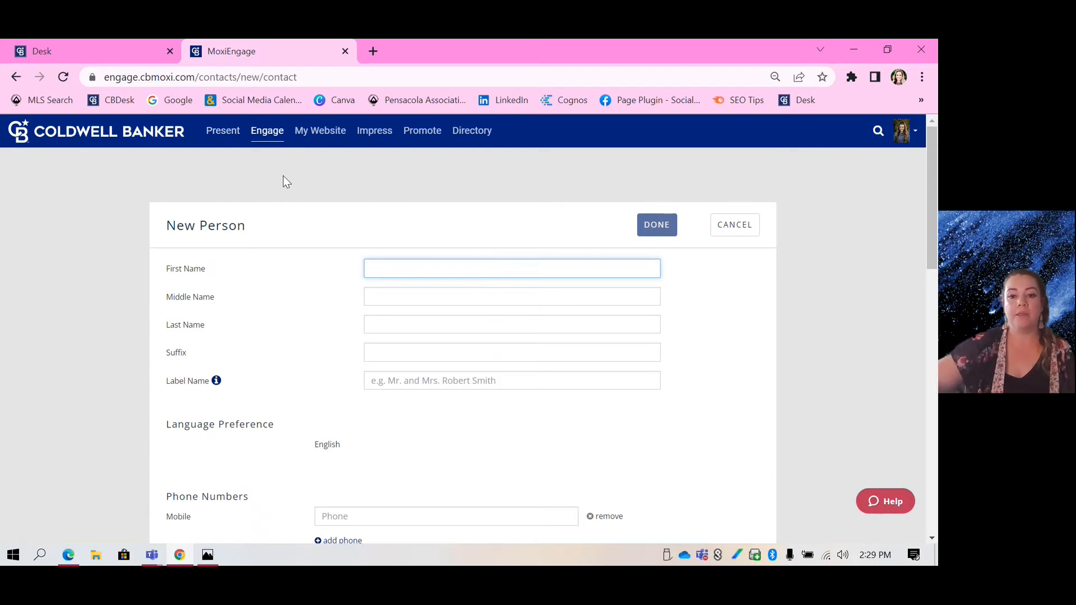
Cancel the blank New Person form and switch back to the Teams meeting.
click(735, 224)
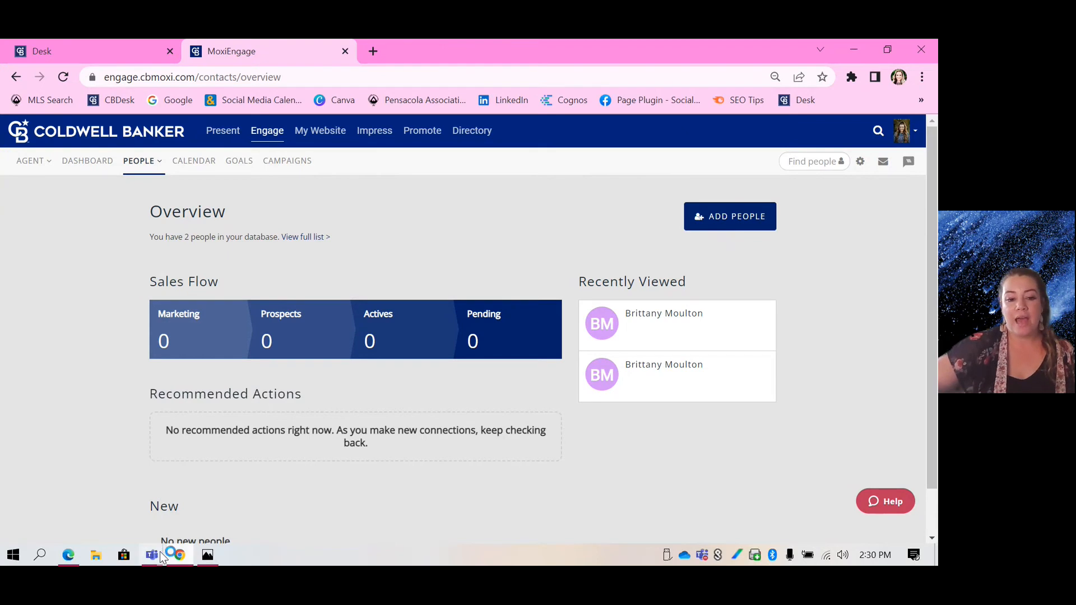
click(253, 500)
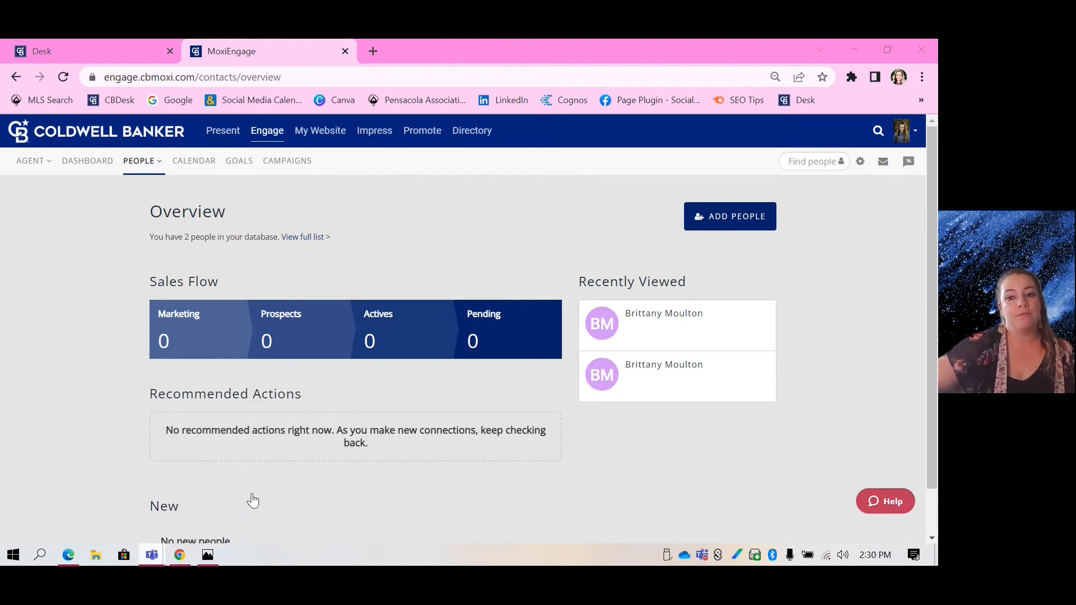